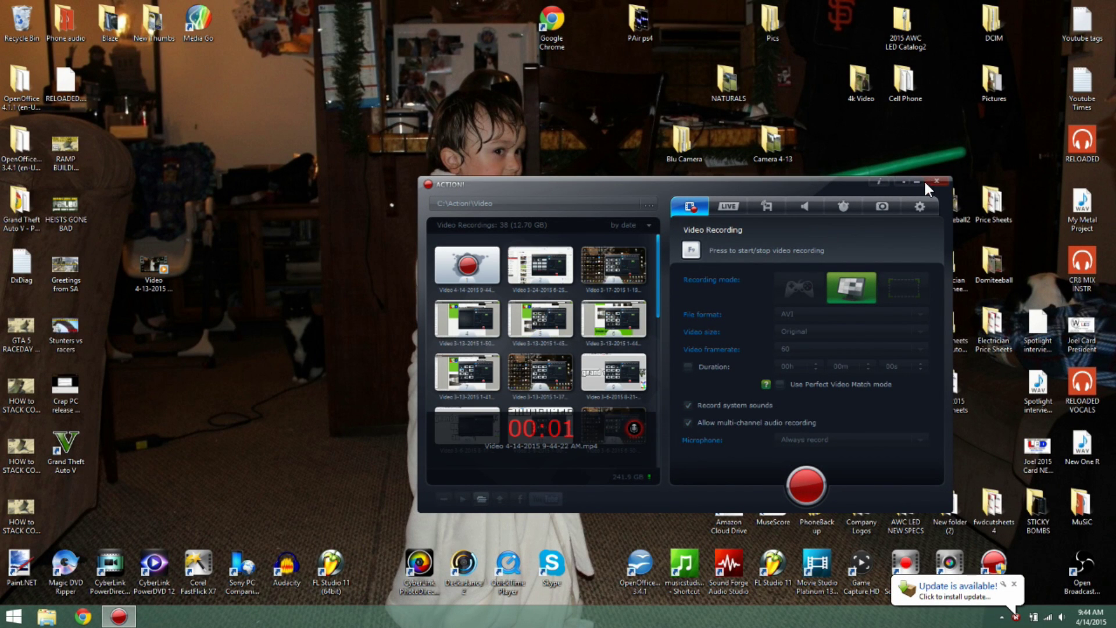
Hide the recorder and the update balloon, then launch Grand Theft Auto V from the desktop
left_click(906, 180)
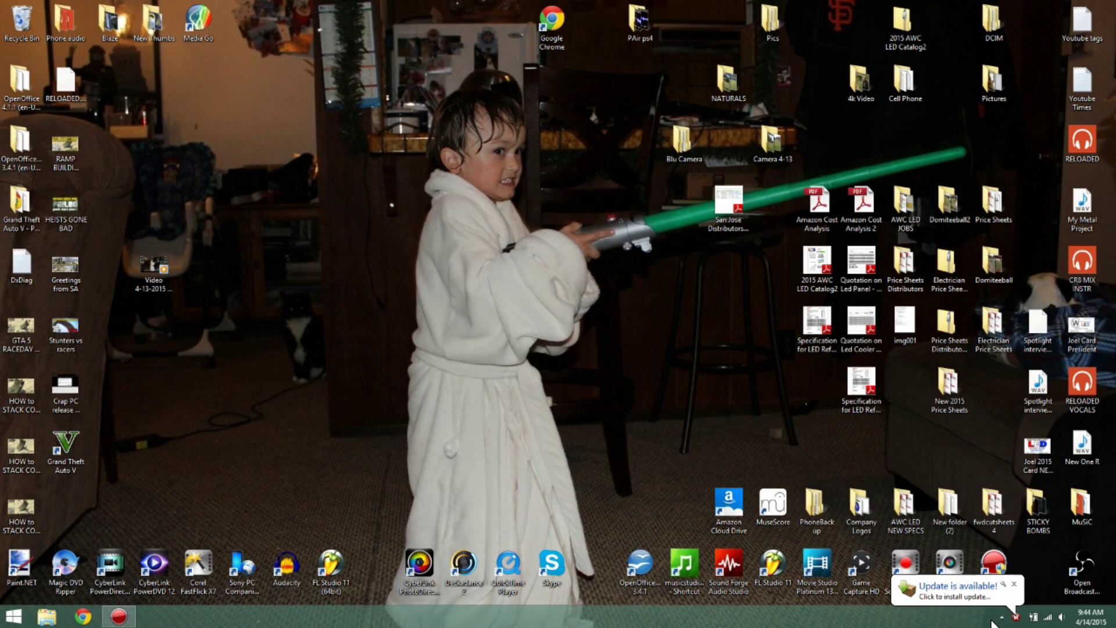
left_click(1014, 584)
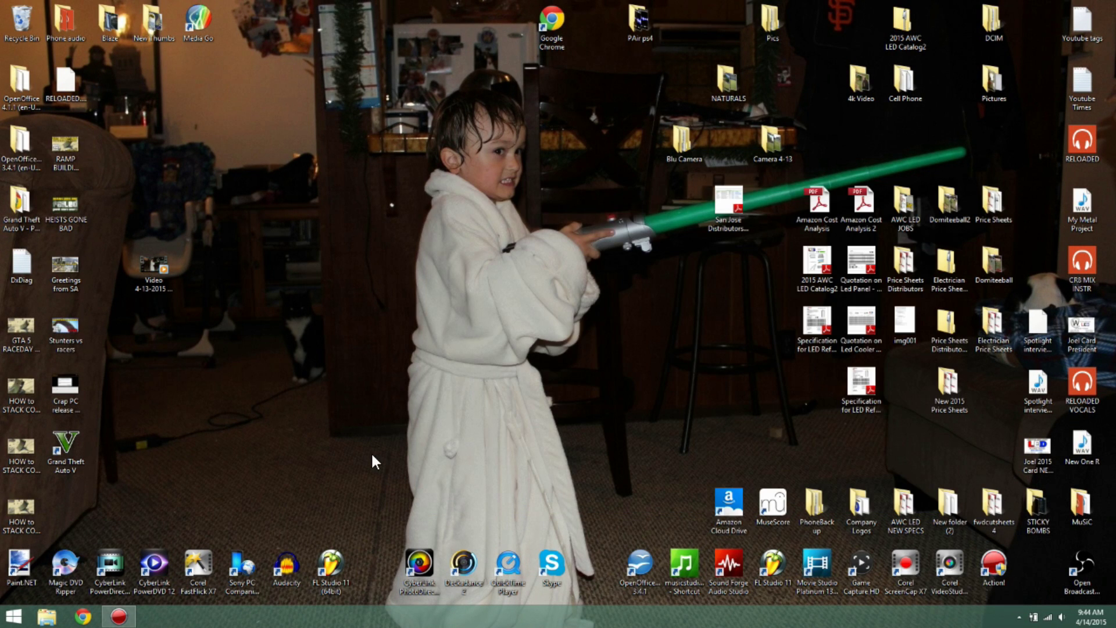
double_click(73, 442)
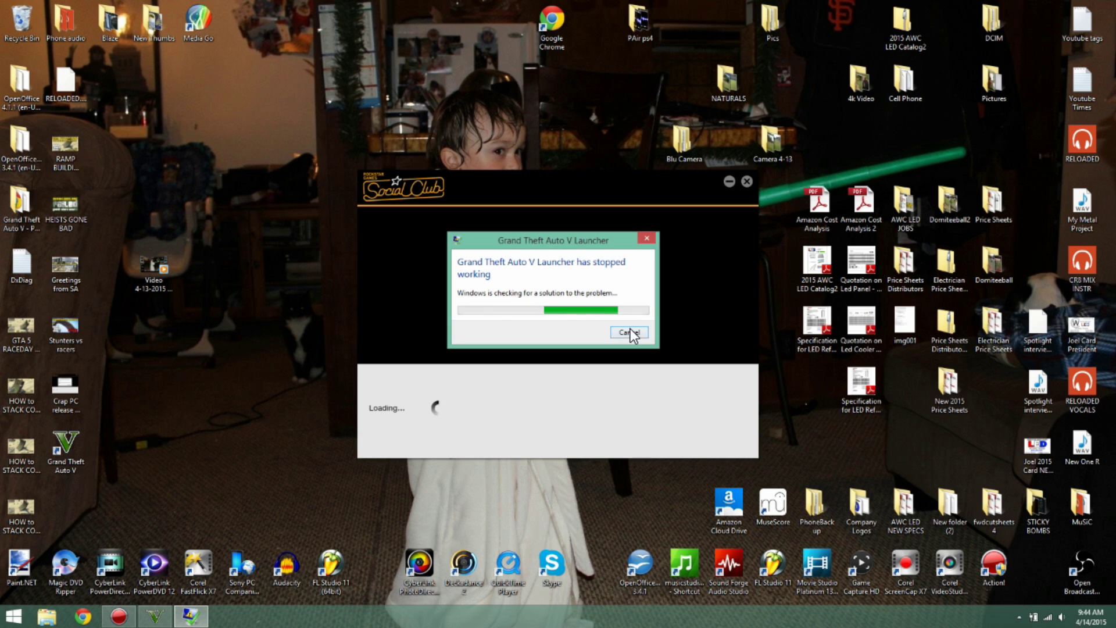
Dismiss the crash report and disable NVIDIA GeForce GT 750M under Display adapters in Device Manager
left_click(633, 334)
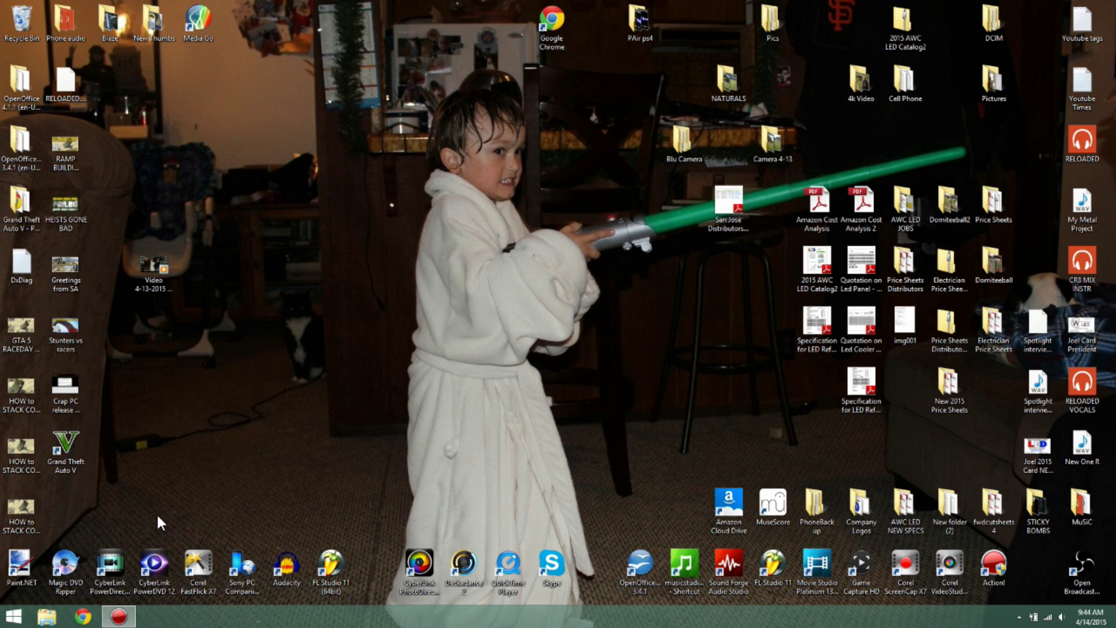
left_click(16, 612)
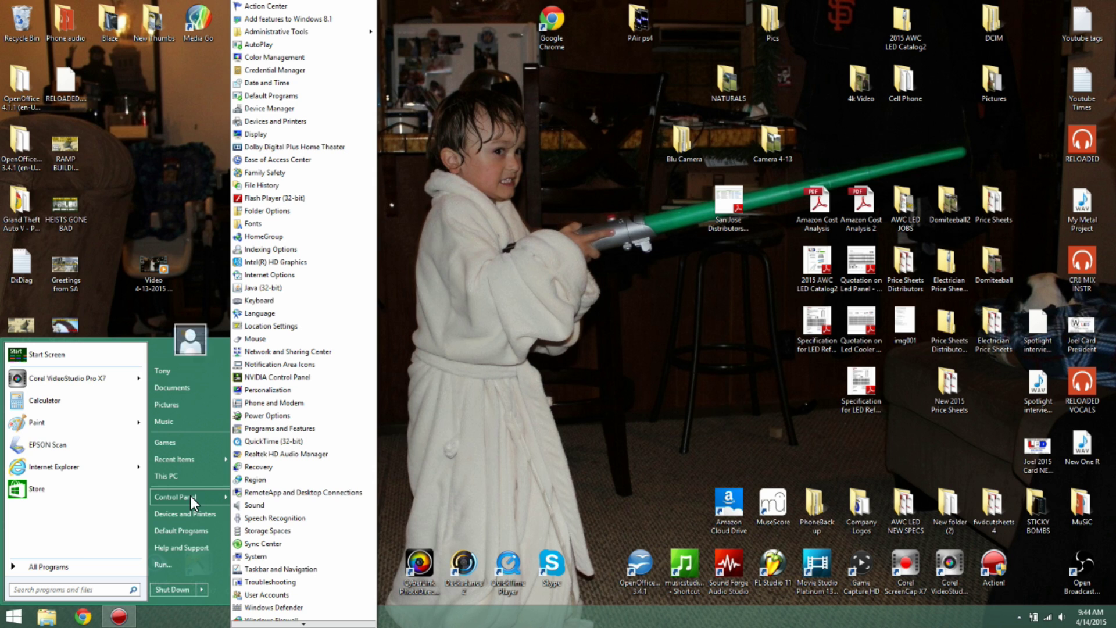
mouse_move(176, 496)
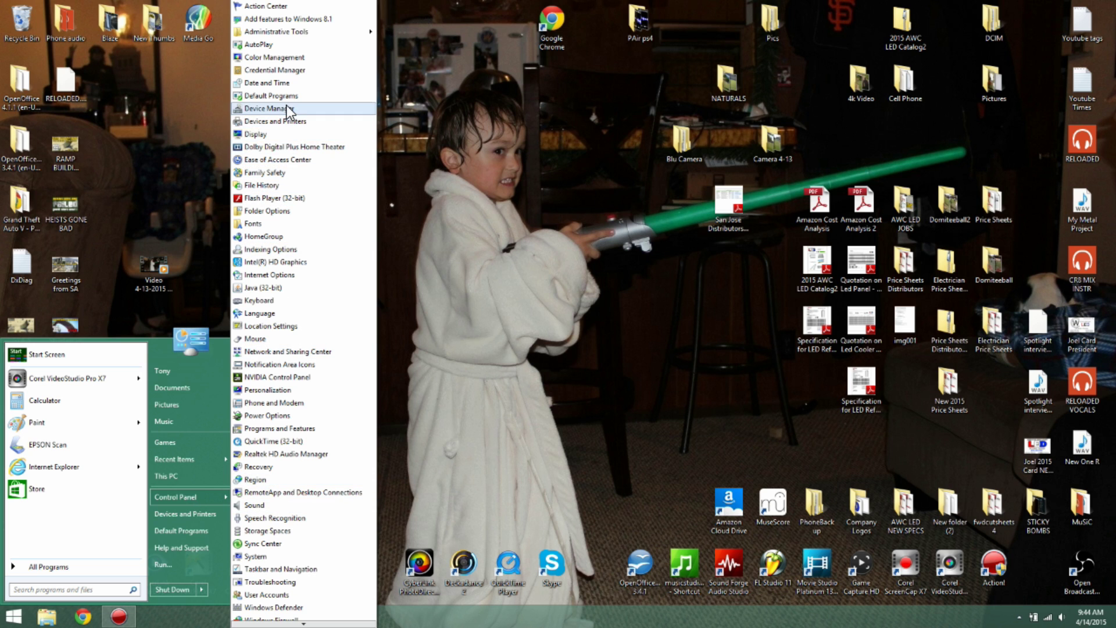
left_click(287, 108)
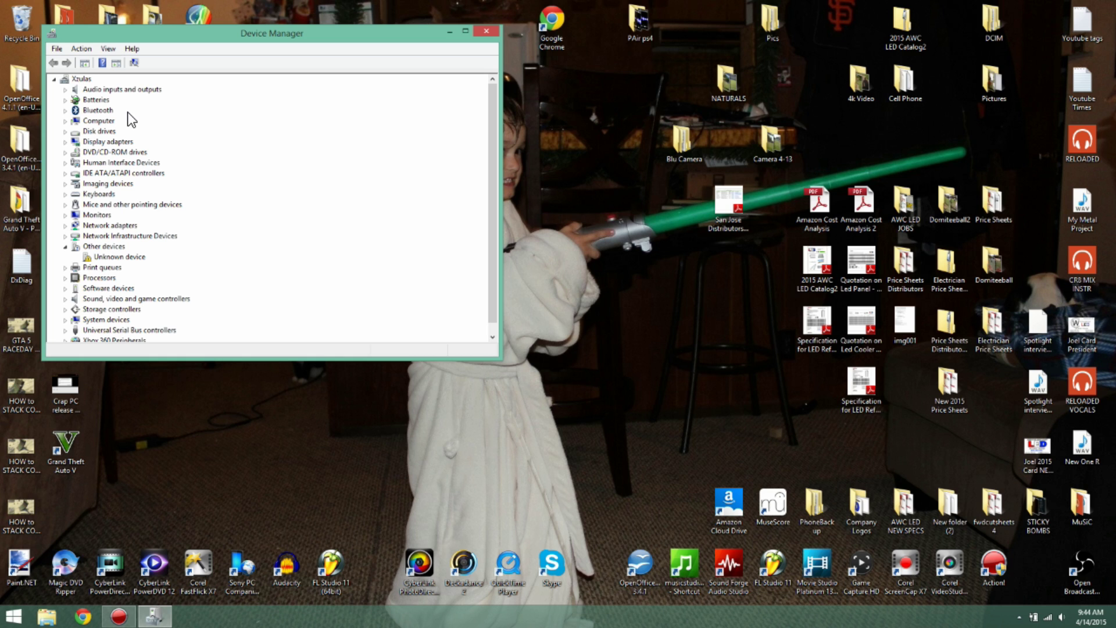
left_click(106, 143)
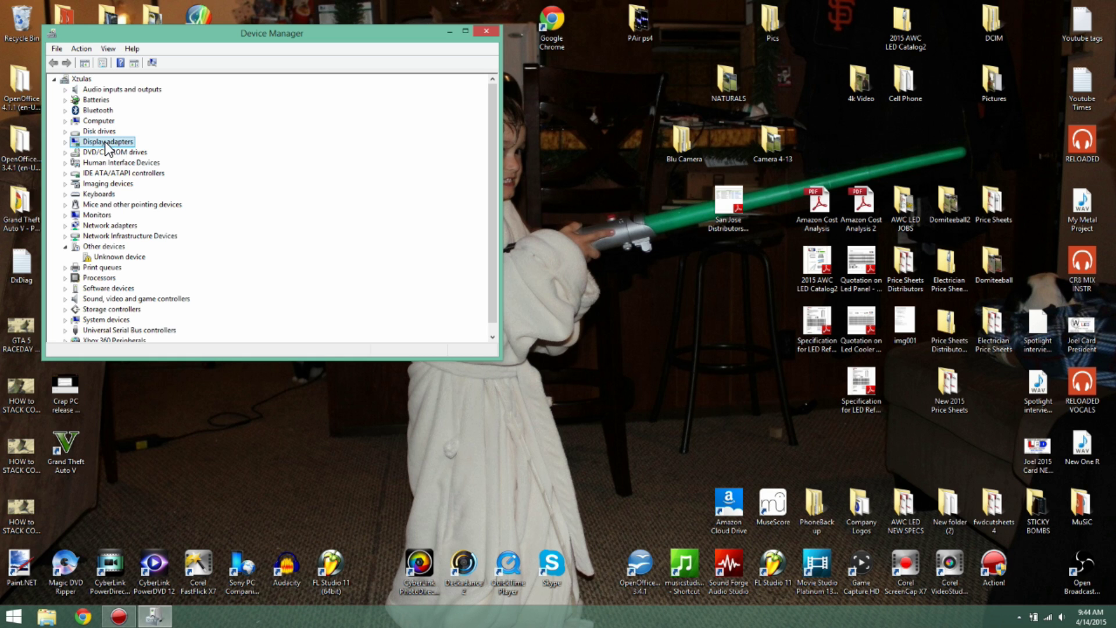
left_click(68, 141)
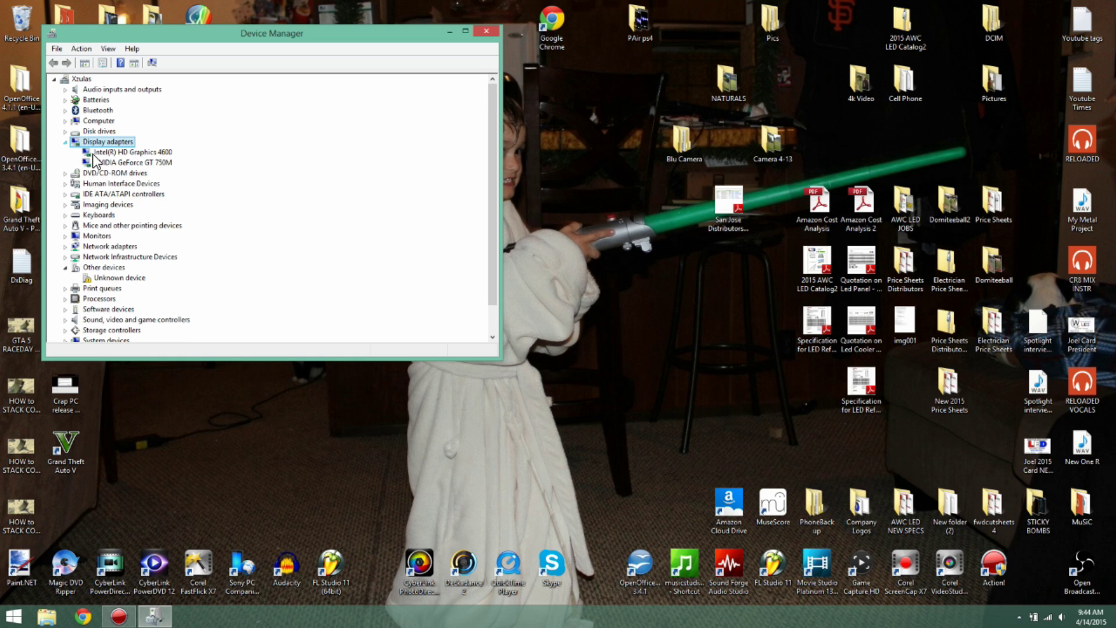
right_click(122, 162)
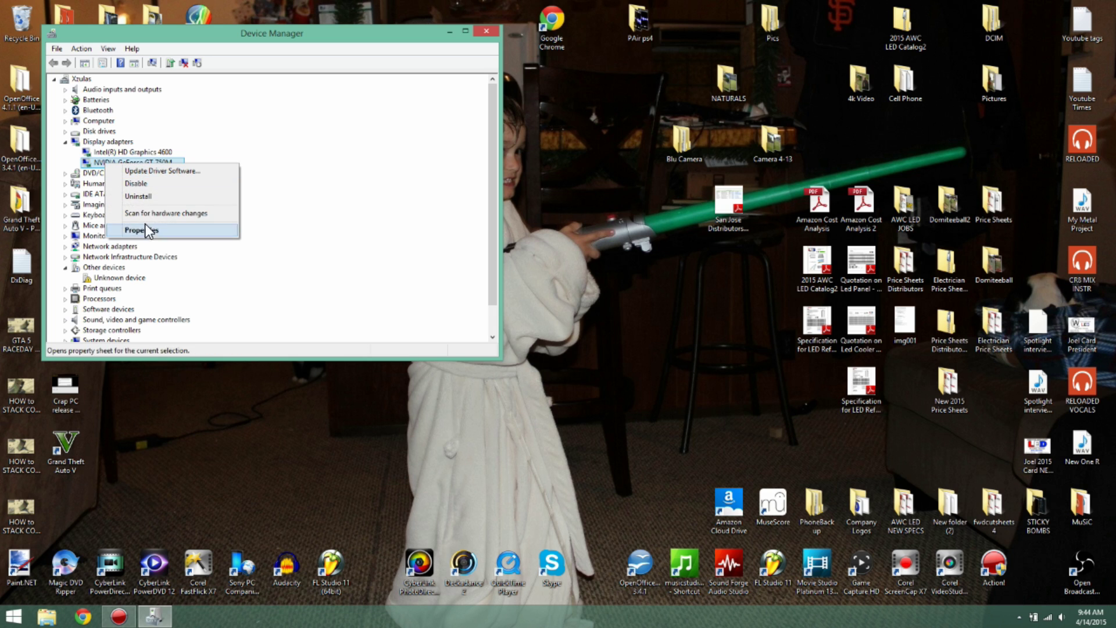
left_click(144, 182)
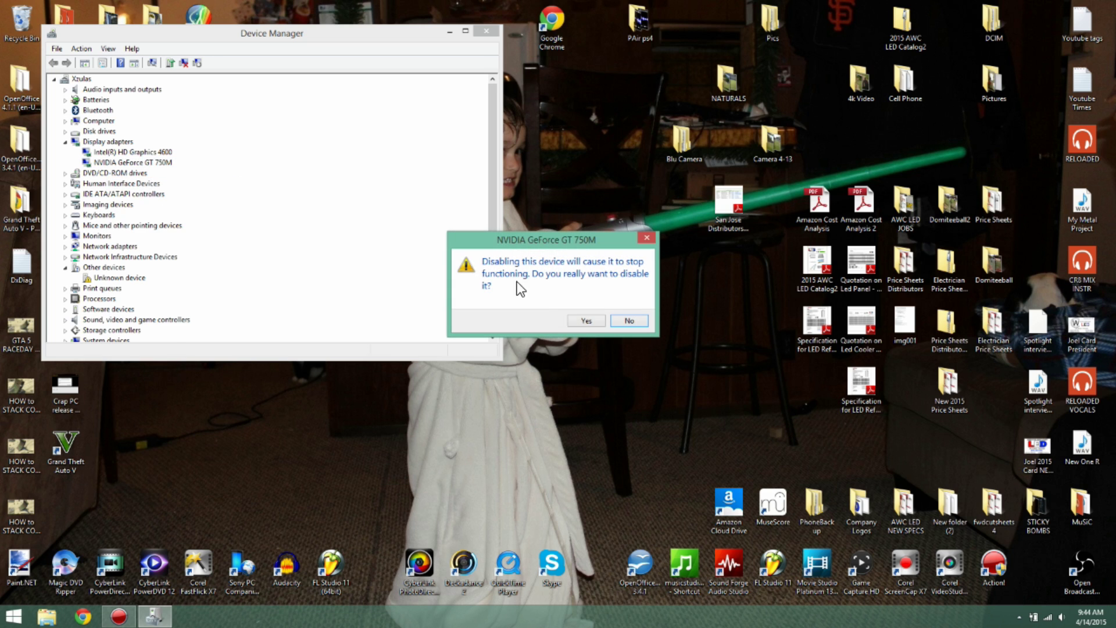
Confirm disabling the NVIDIA GeForce GT 750M and relaunch Grand Theft Auto V
left_click(581, 319)
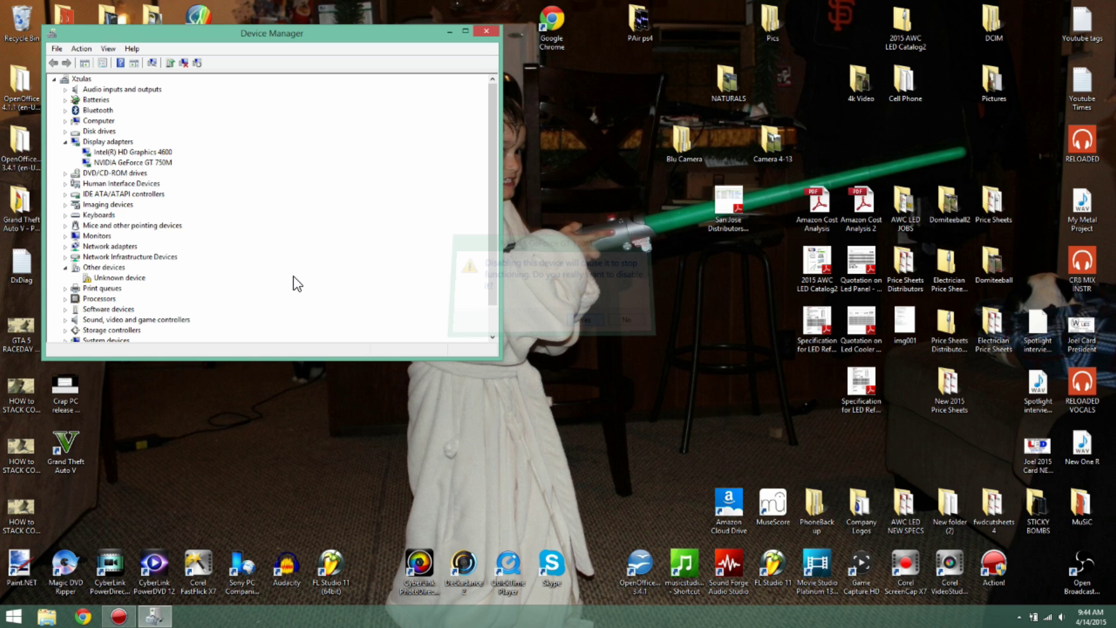
left_click(64, 449)
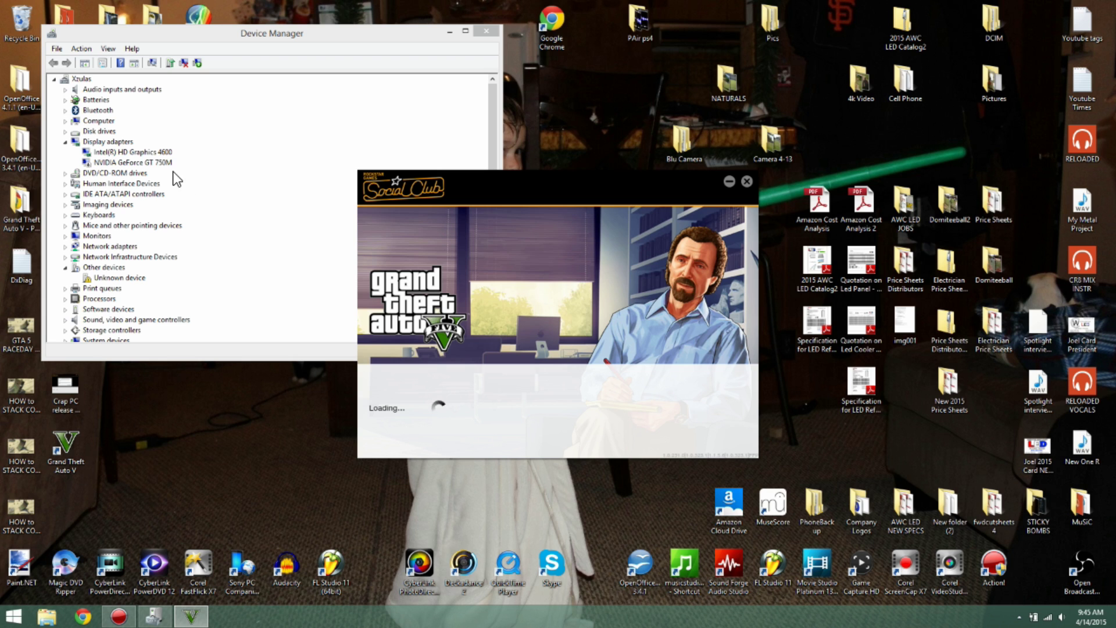
Enable the NVIDIA GeForce GT 750M again and minimize Device Manager
right_click(139, 163)
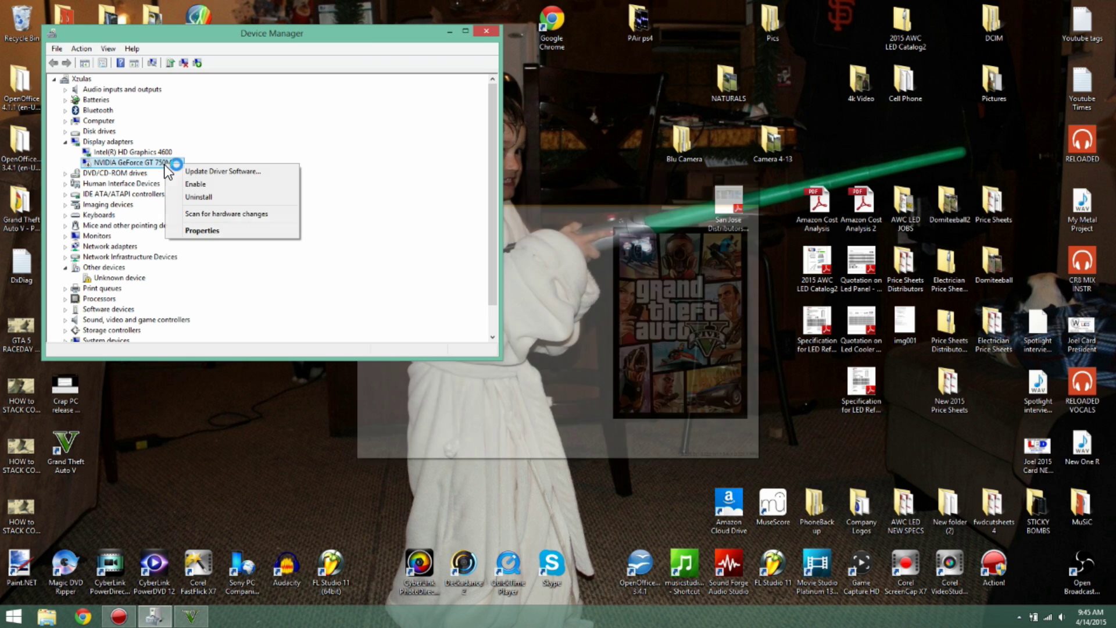
left_click(200, 184)
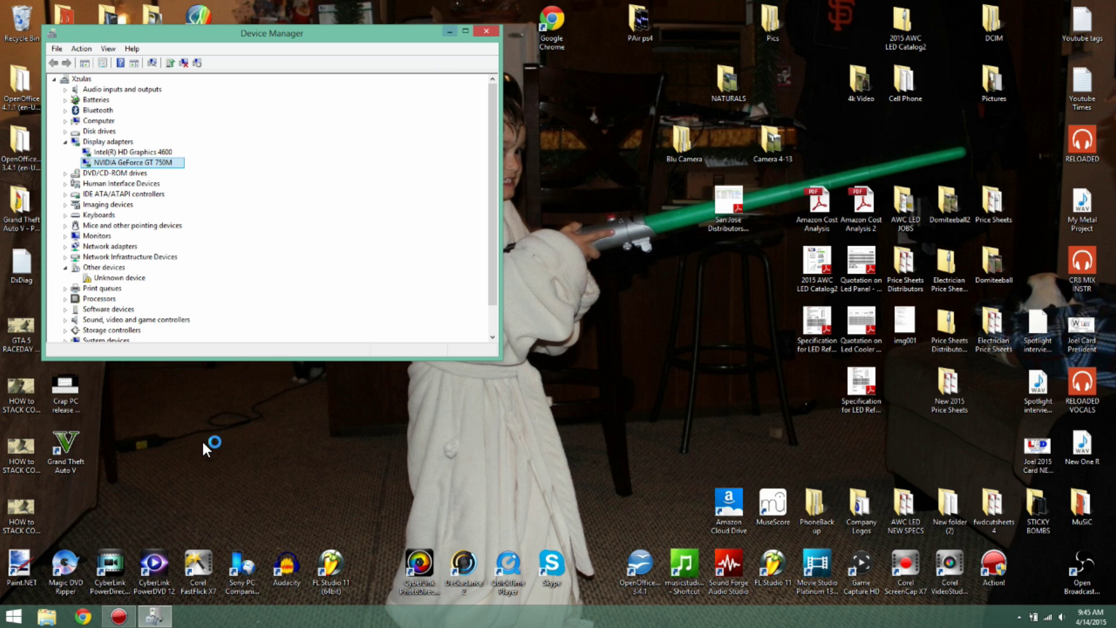
left_click(154, 618)
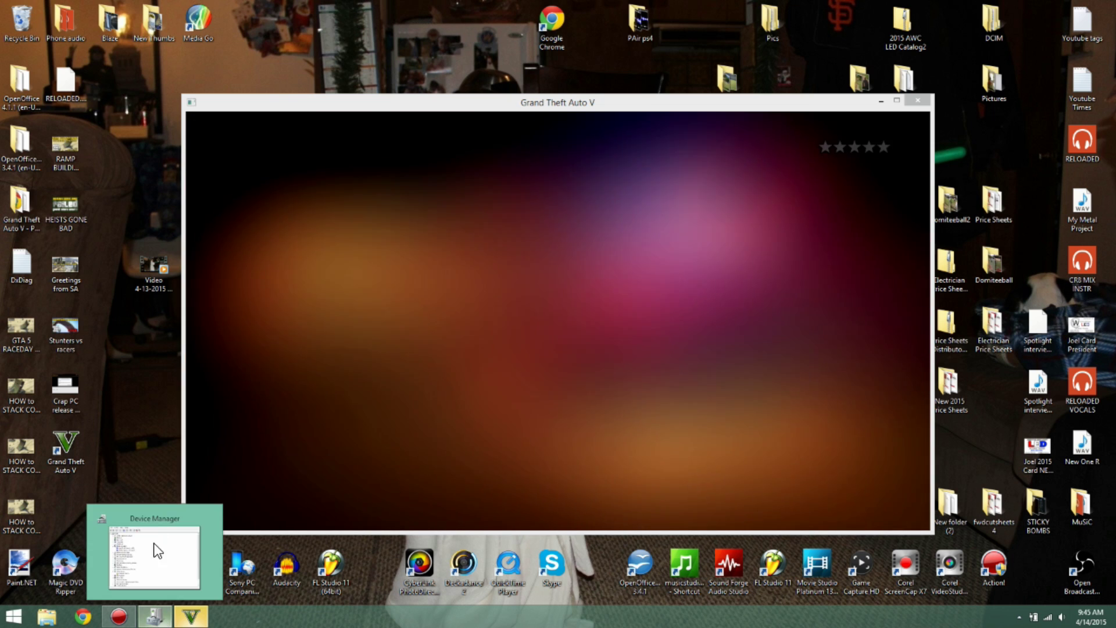
Close Device Manager and allow Grand Theft Auto V through the Windows firewall
left_click(153, 617)
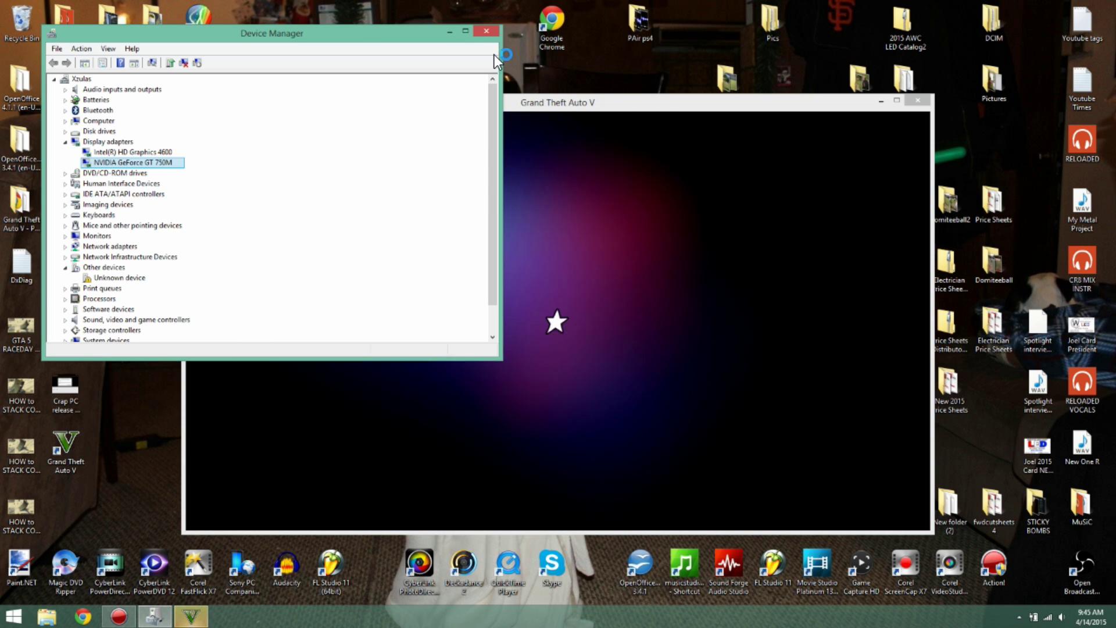
left_click(486, 33)
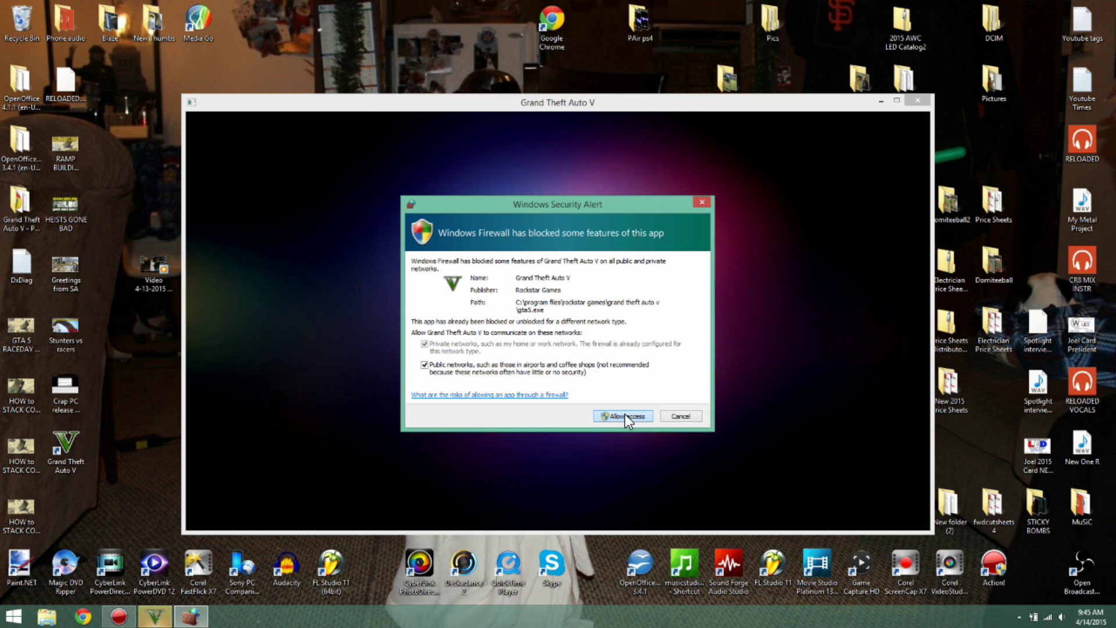
left_click(625, 414)
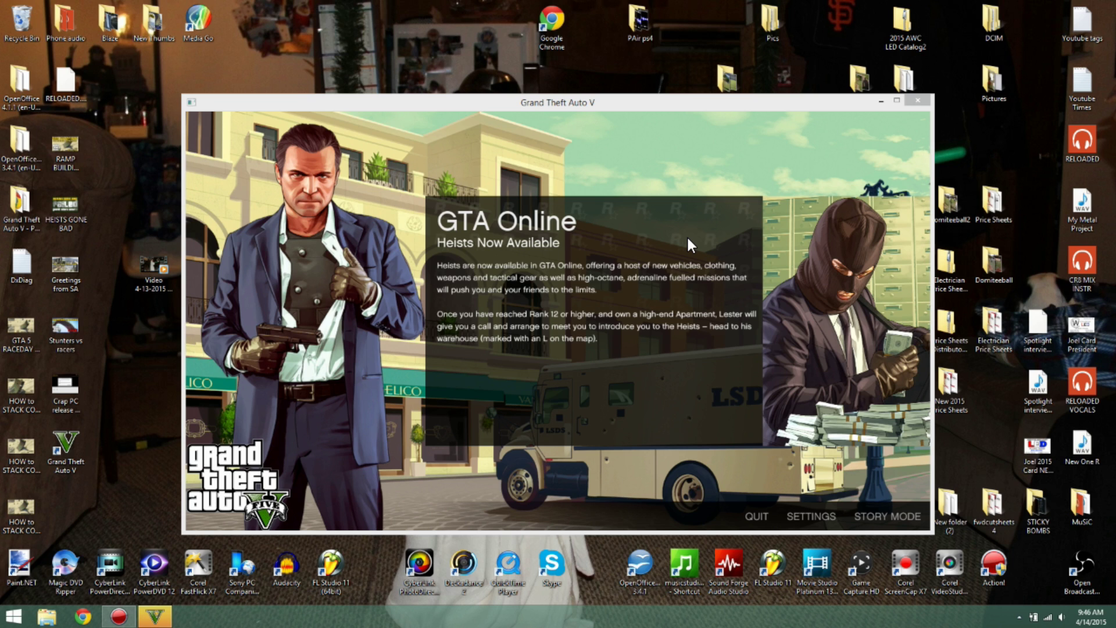
Open the game's Settings, view Rockstar Editor, then the Advanced Graphics options
left_click(810, 517)
left_click(811, 516)
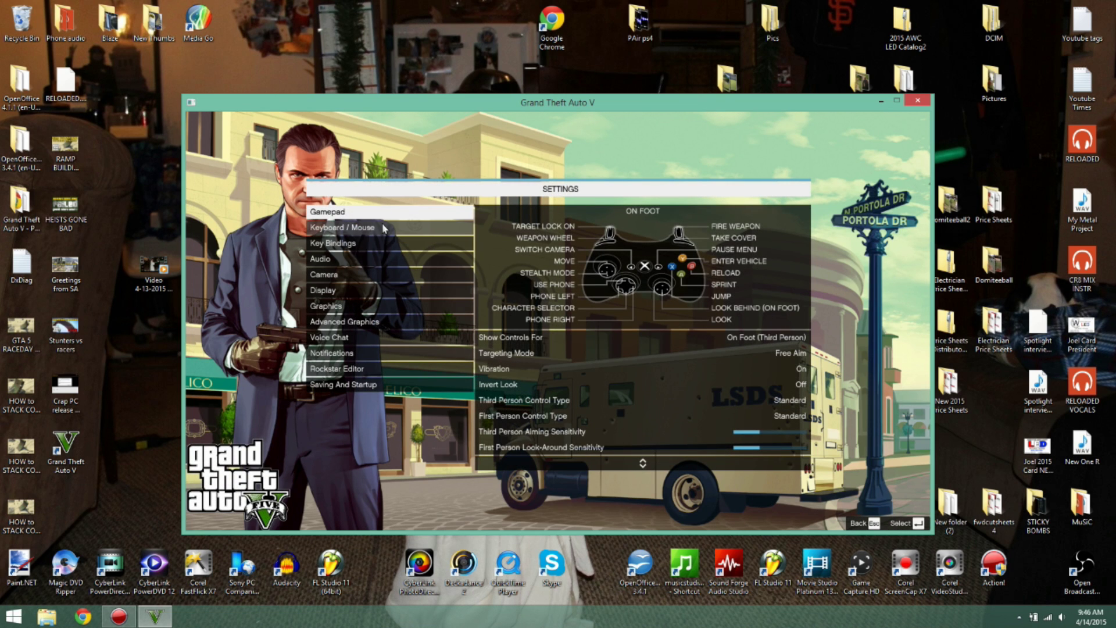
left_click(392, 369)
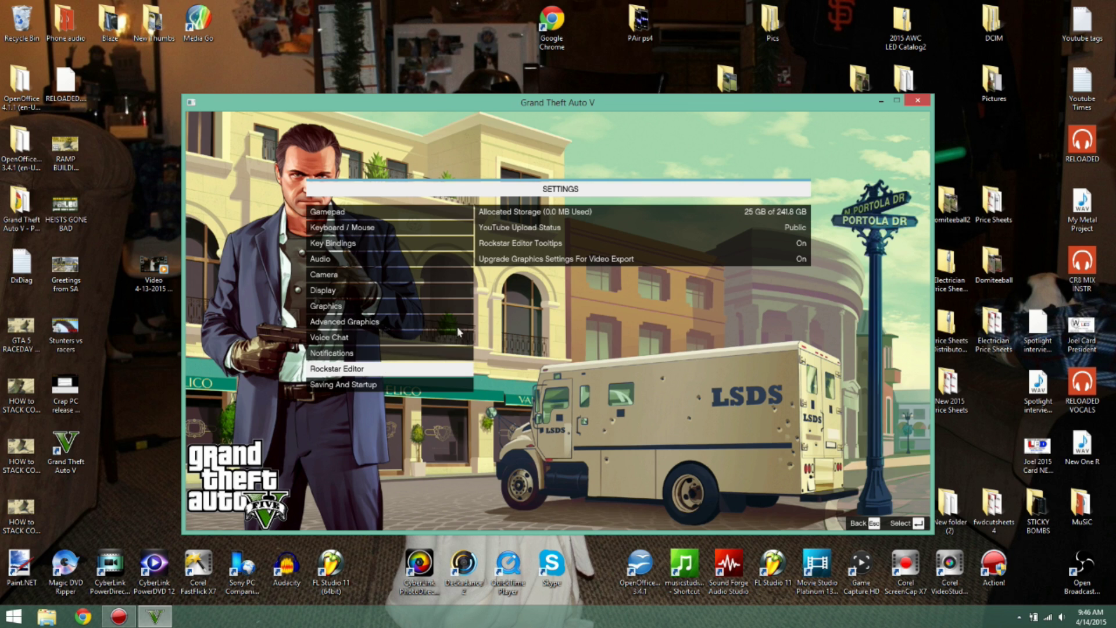
left_click(407, 321)
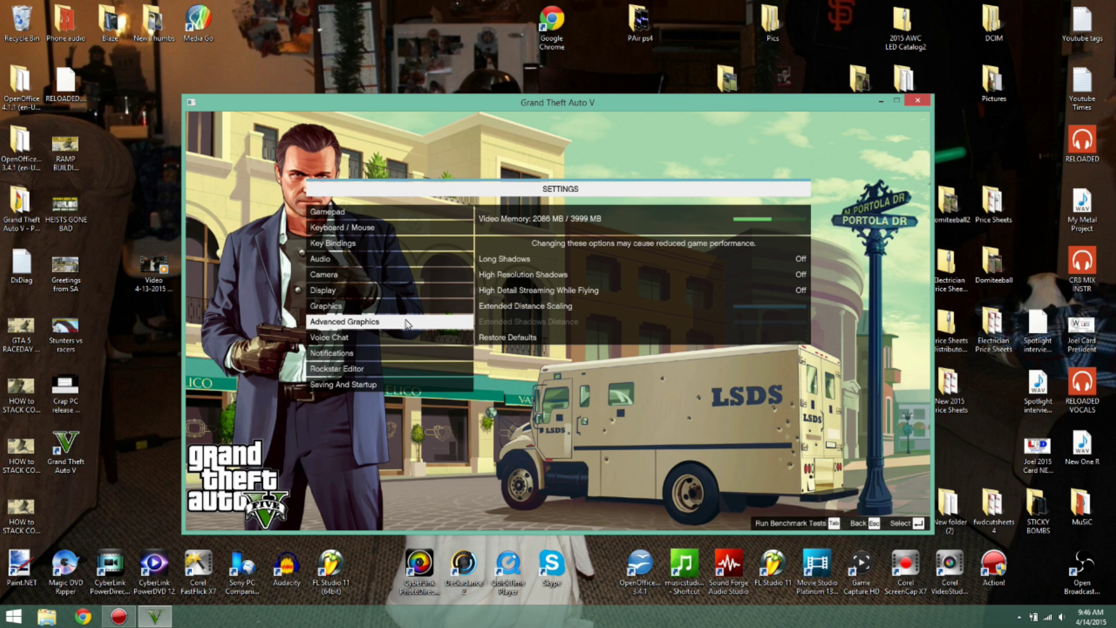